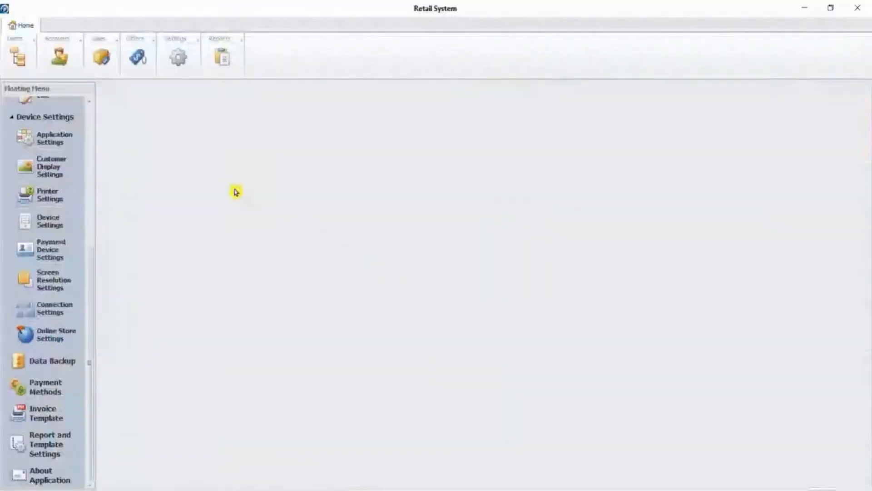
Open the item category management and start a new category at the Top Level.
left_click(24, 68)
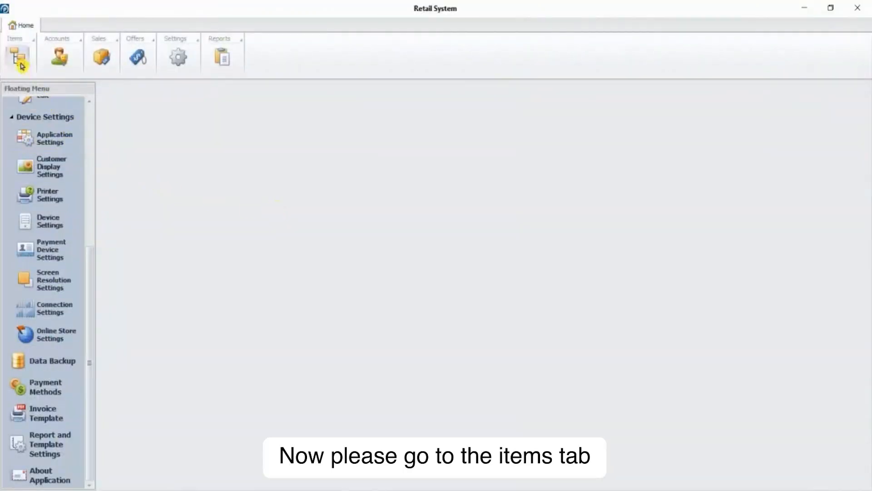
scroll(55, 174, "up", 5)
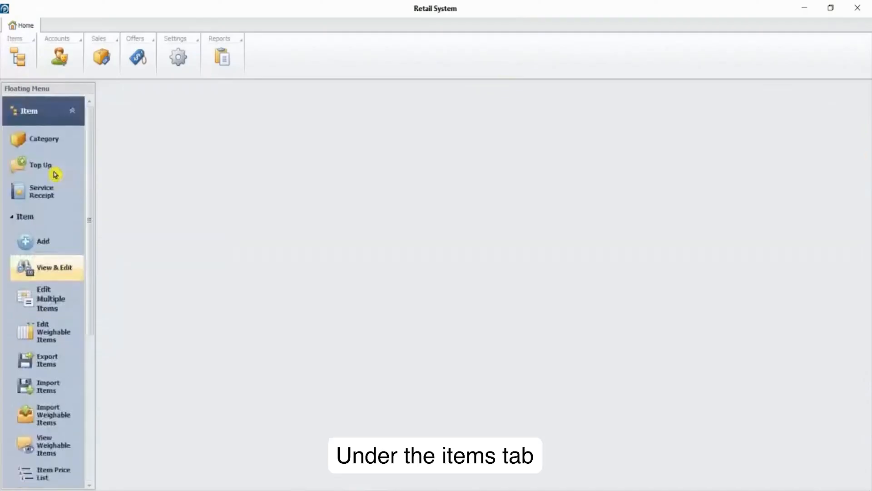
left_click(57, 140)
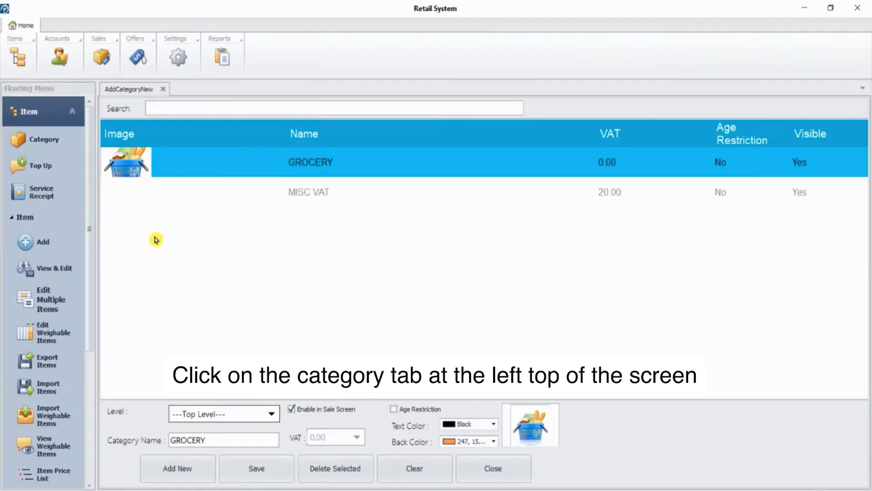
left_click(186, 473)
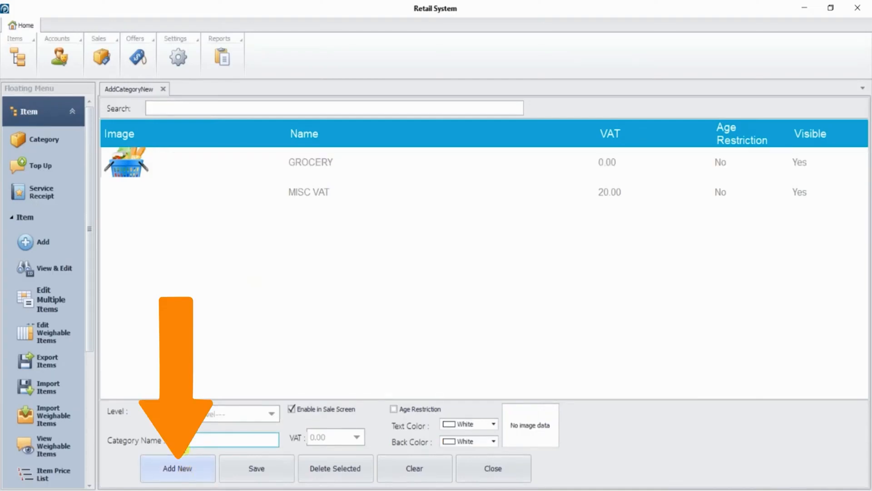
left_click(241, 413)
left_click(220, 427)
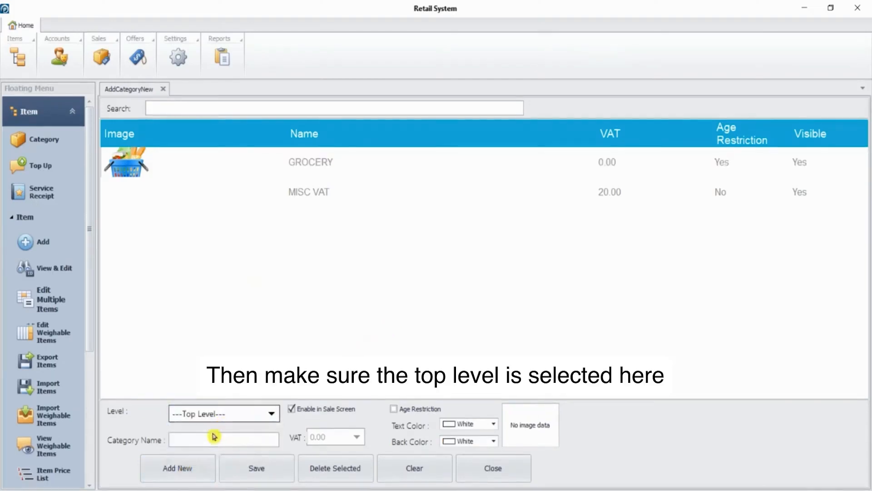
left_click(211, 438)
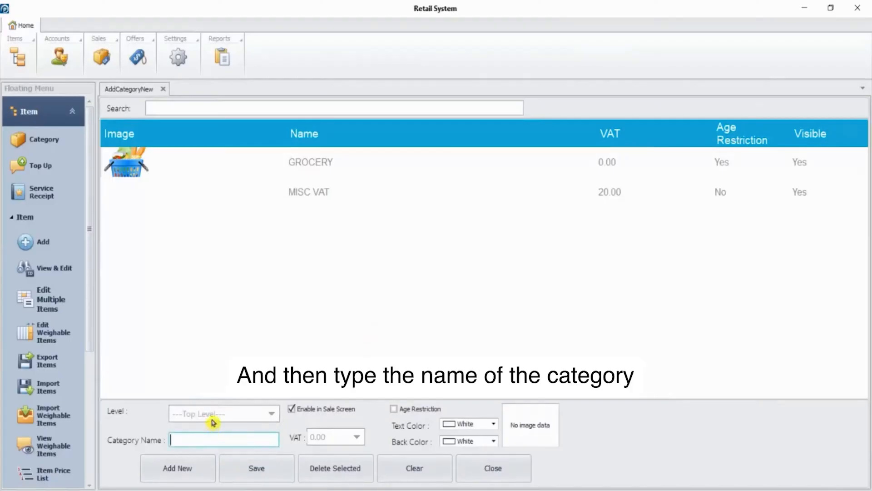
Set the new category's level to GROCERY to make it a subcategory.
left_click(213, 420)
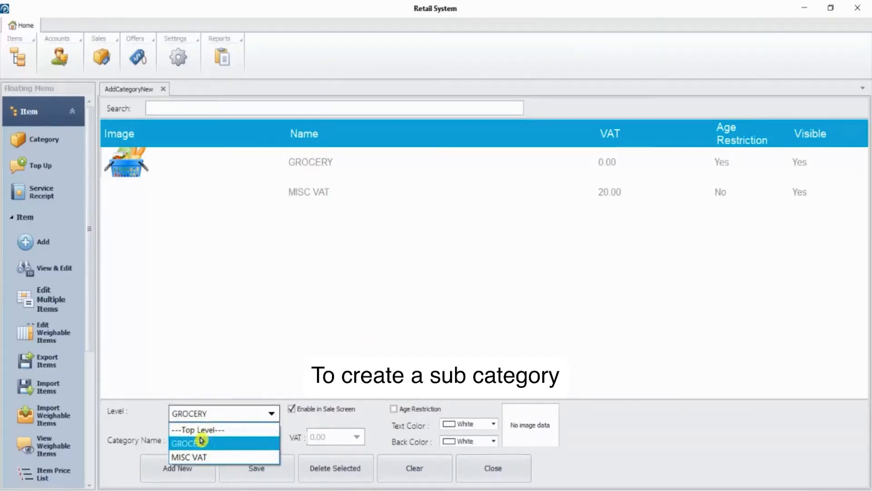
left_click(202, 440)
left_click(200, 437)
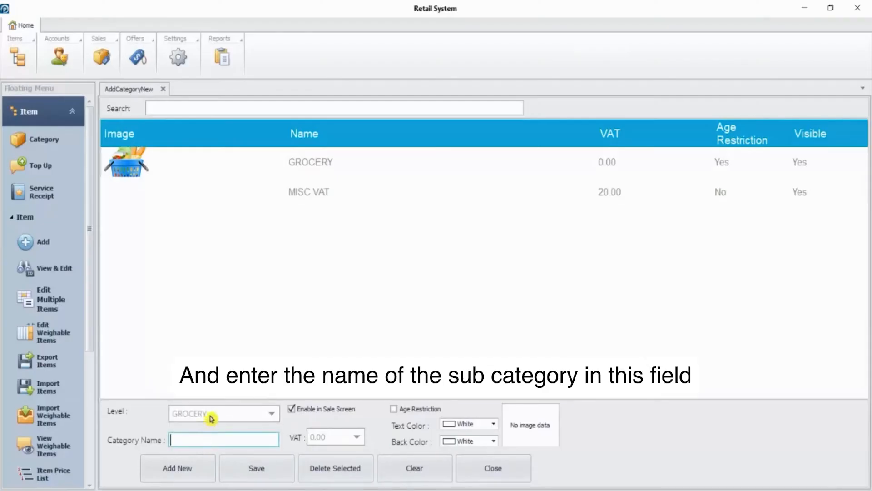
Set the new category's level to Top Level, name it DRINKS and set its VAT to 20.00.
left_click(212, 417)
left_click(204, 428)
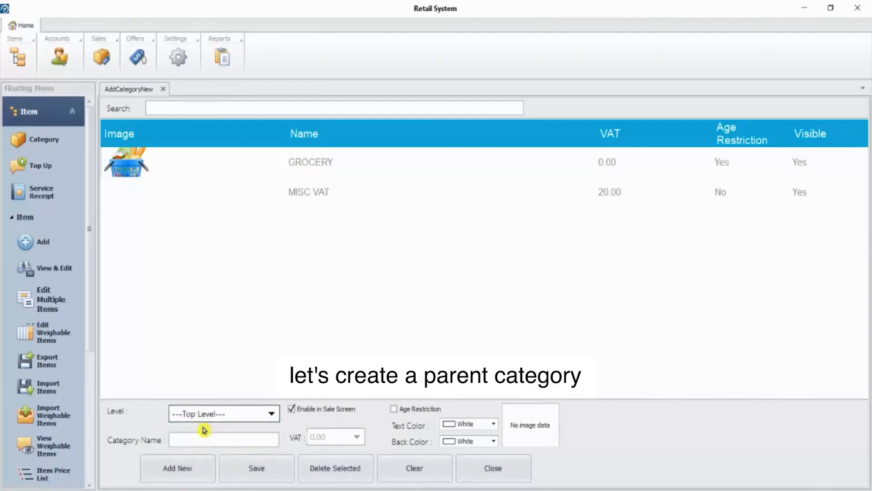
left_click(181, 440)
type("DRINKS")
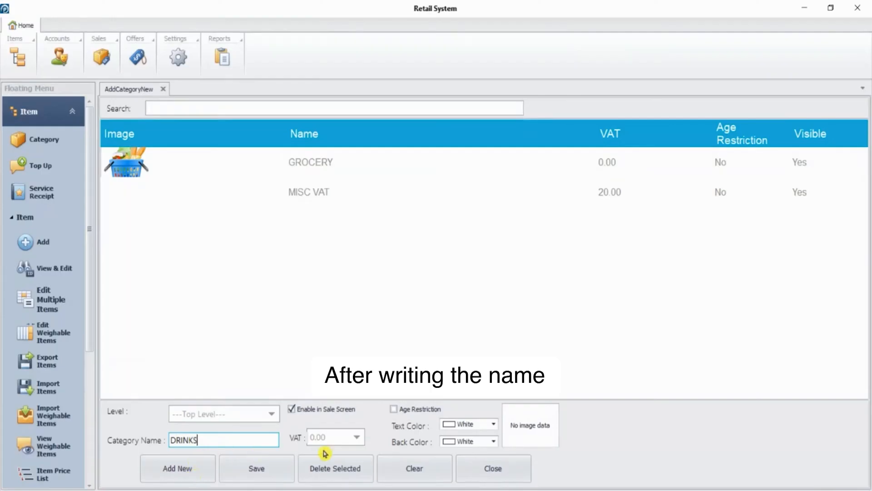
left_click(351, 437)
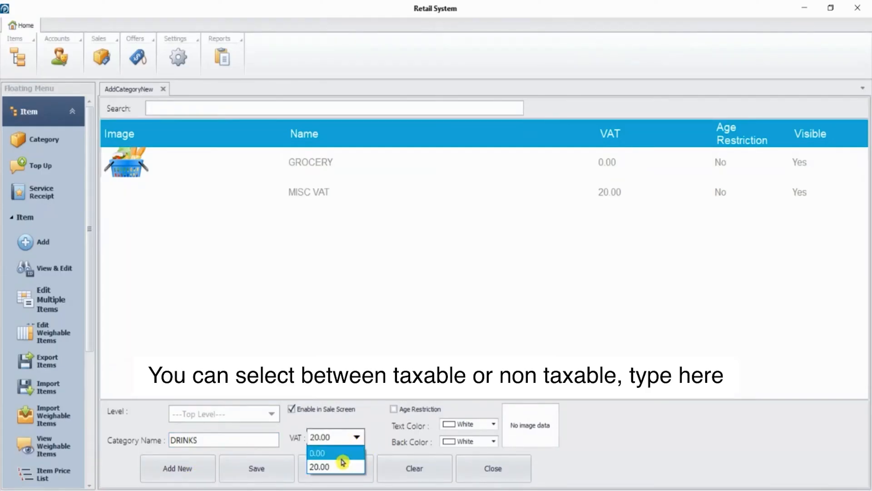
left_click(338, 464)
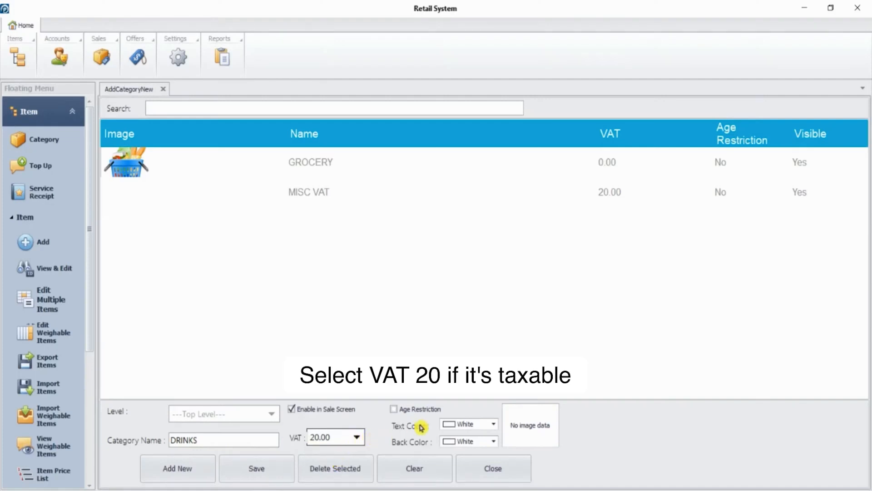
Set the DRINKS category's text color to Black and its back color to LightCoral.
left_click(455, 426)
scroll(520, 333, "up", 4)
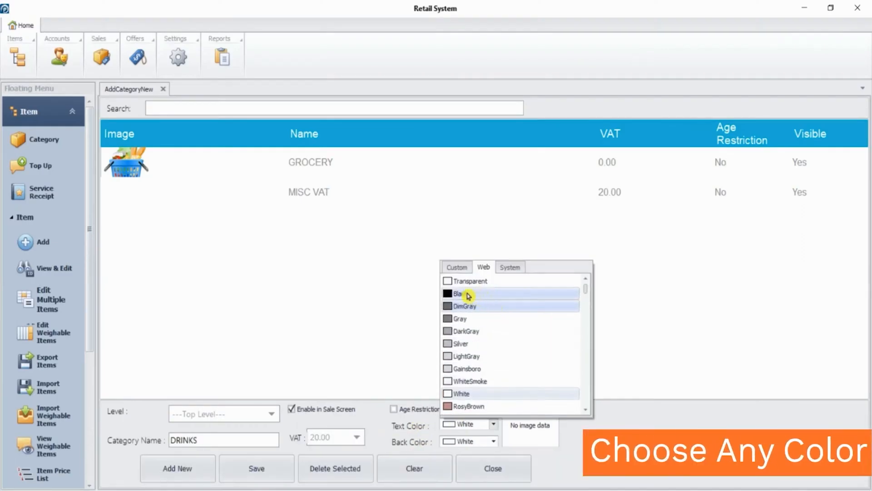
left_click(475, 297)
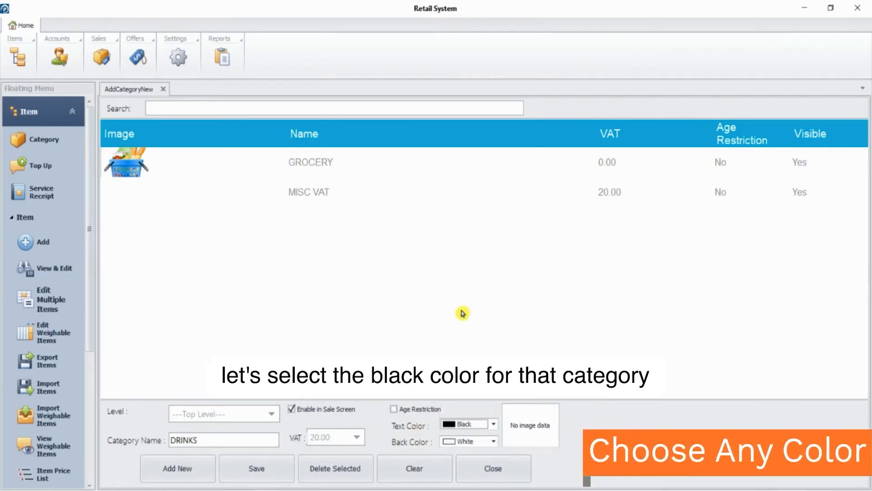
left_click(466, 441)
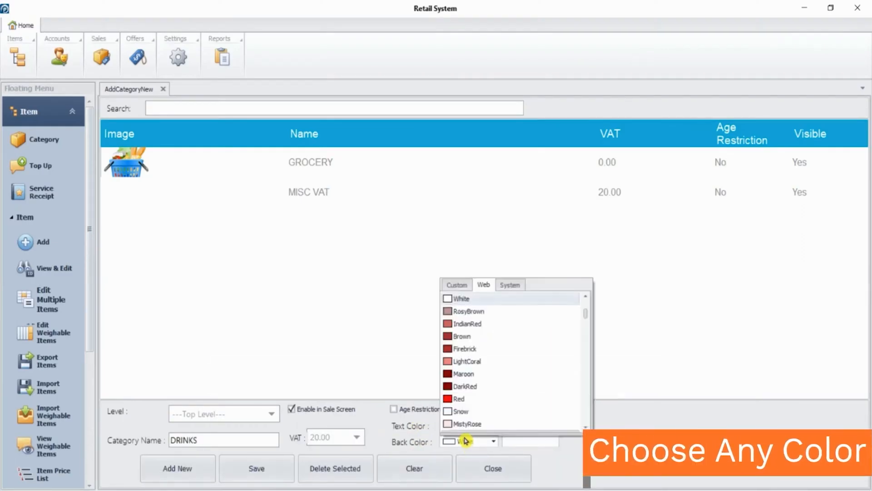
scroll(474, 401, "up", 1)
left_click(474, 400)
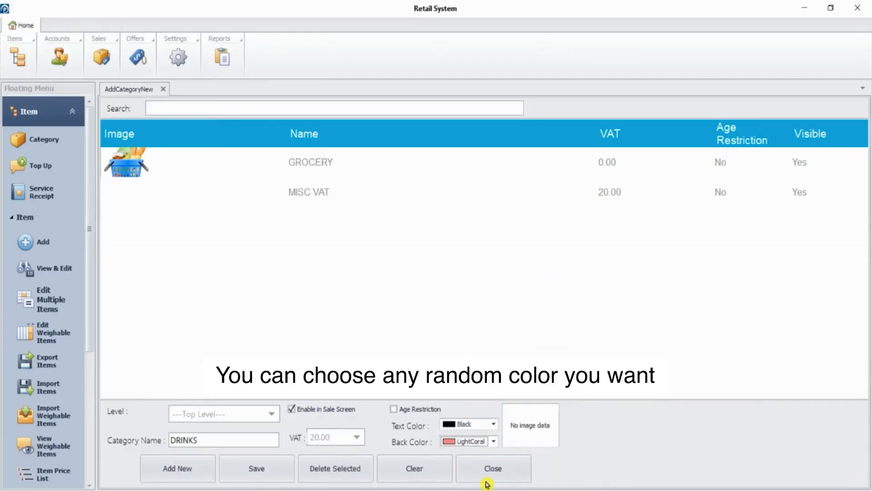
Assign the Drinks.jpeg picture to the DRINKS category and save the category.
left_click(524, 432)
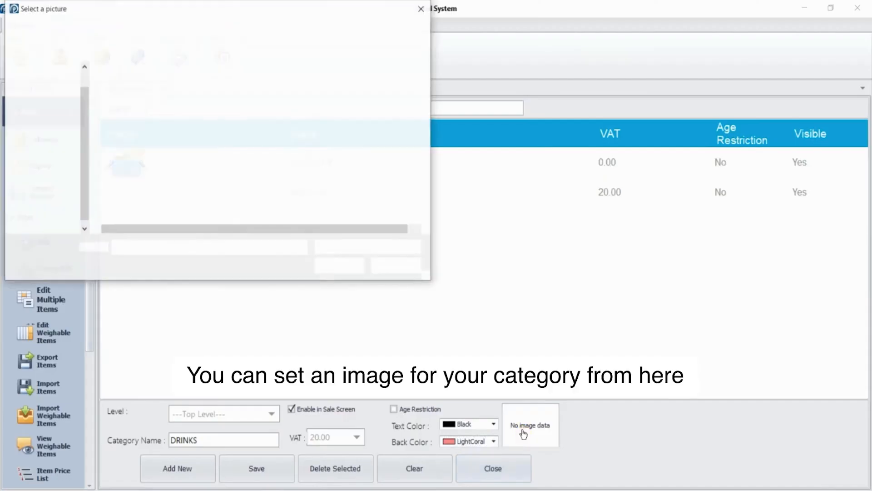
double_click(144, 104)
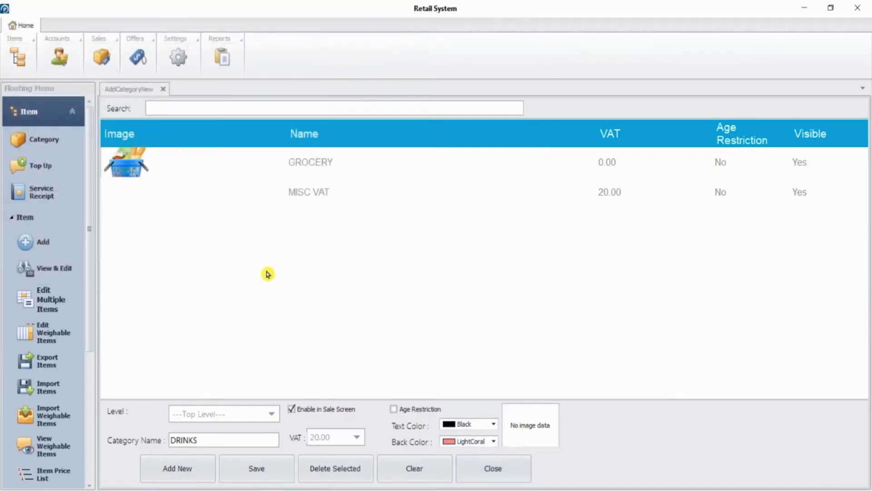
left_click(317, 469)
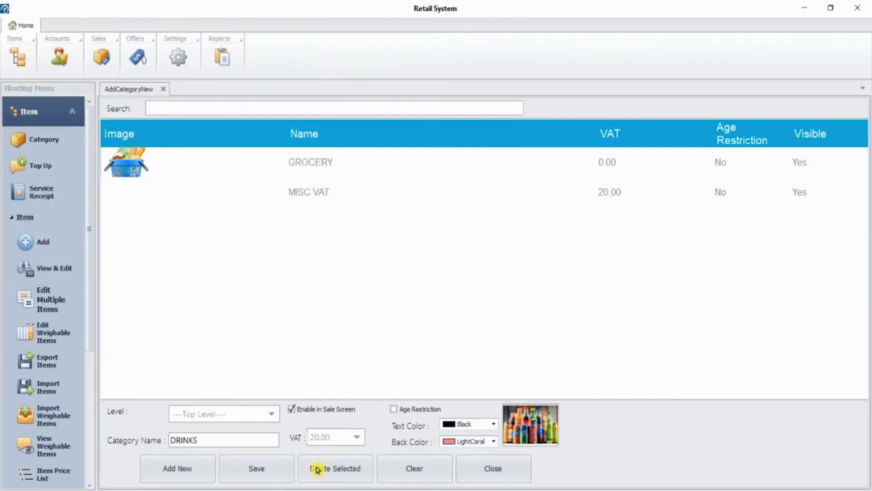
left_click(266, 470)
left_click(431, 286)
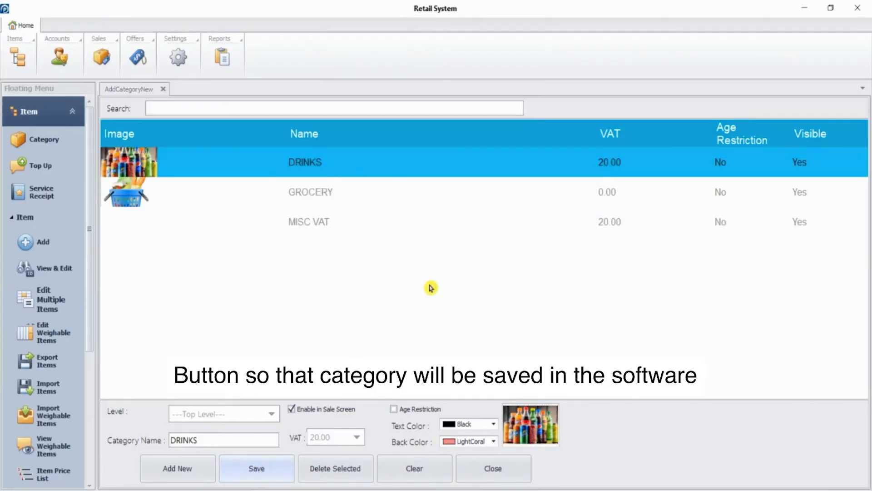
Check the VAT categories on the sale screen and exit to the back office.
left_click(104, 58)
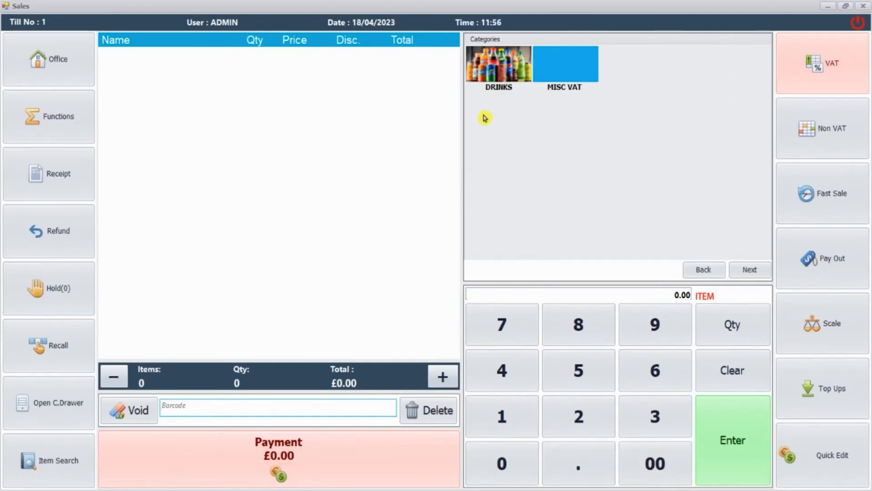
left_click(56, 70)
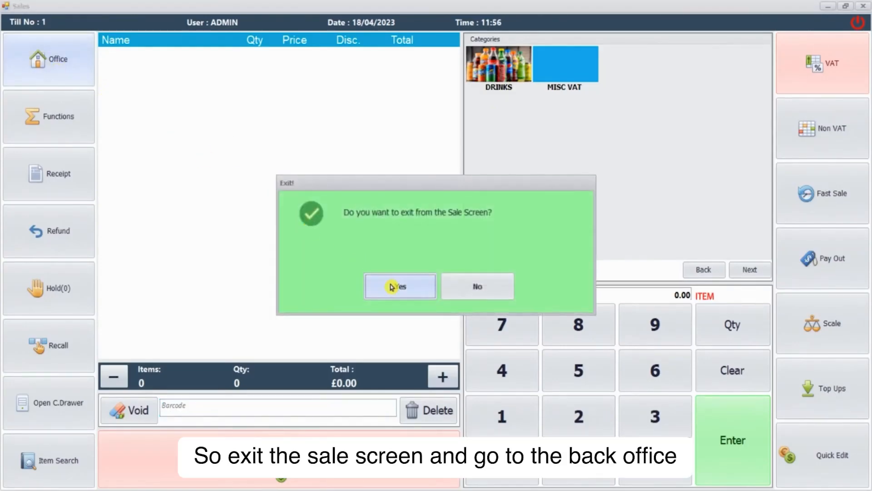
left_click(392, 287)
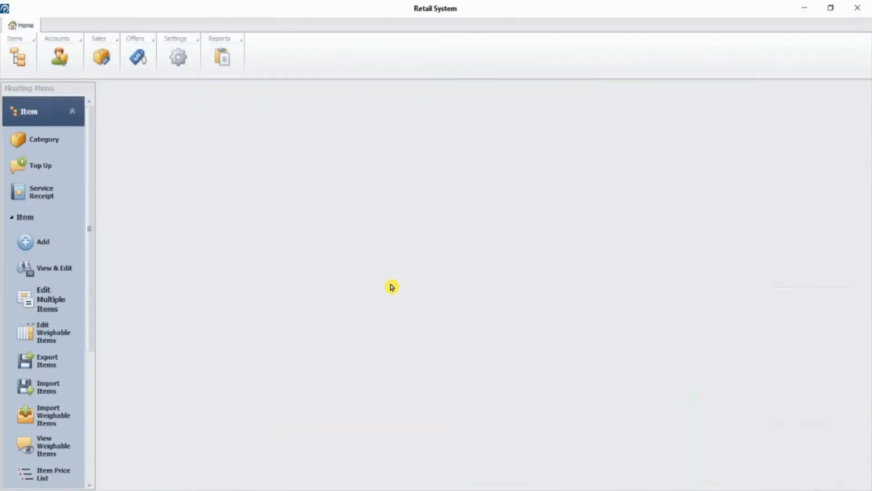
Start another new category at the Top Level, name it VEGETABLES and set its VAT to 0.00.
left_click(60, 140)
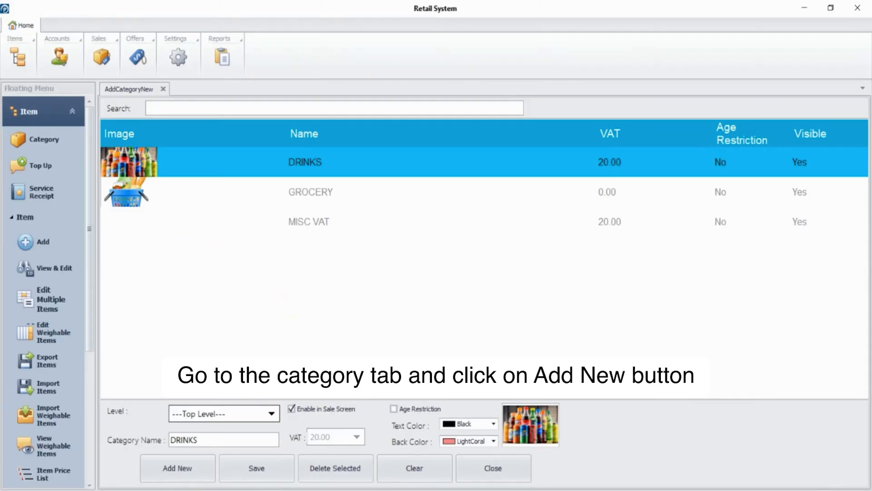
left_click(190, 468)
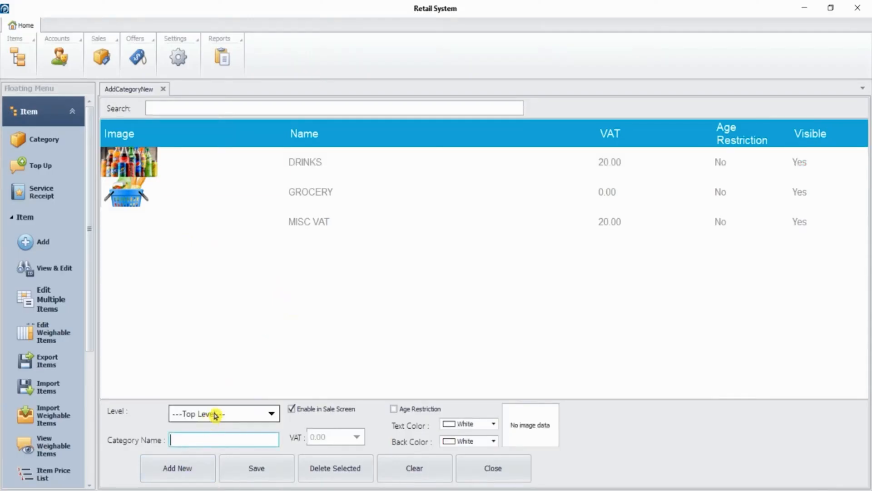
left_click(215, 414)
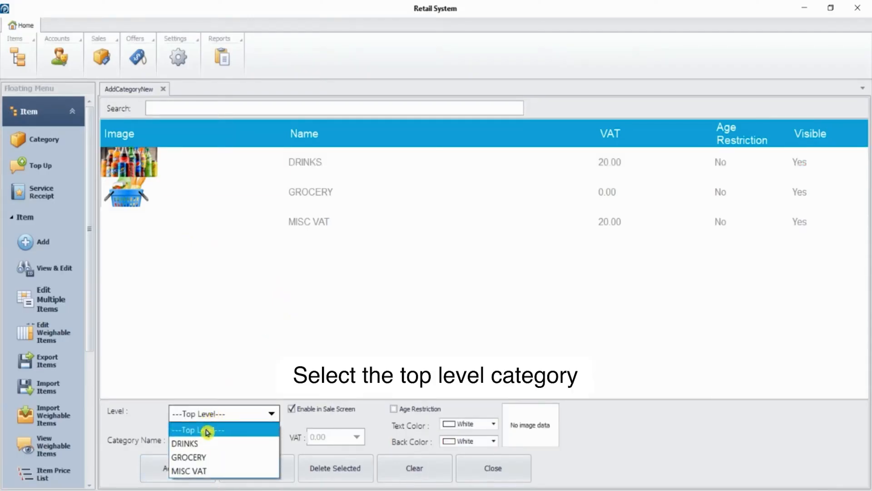
left_click(208, 431)
left_click(189, 438)
type("VE")
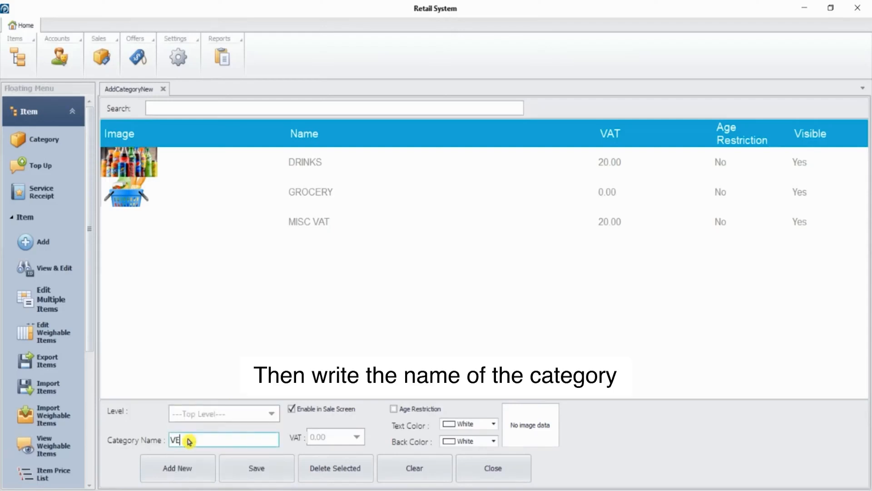
type("GETABLES")
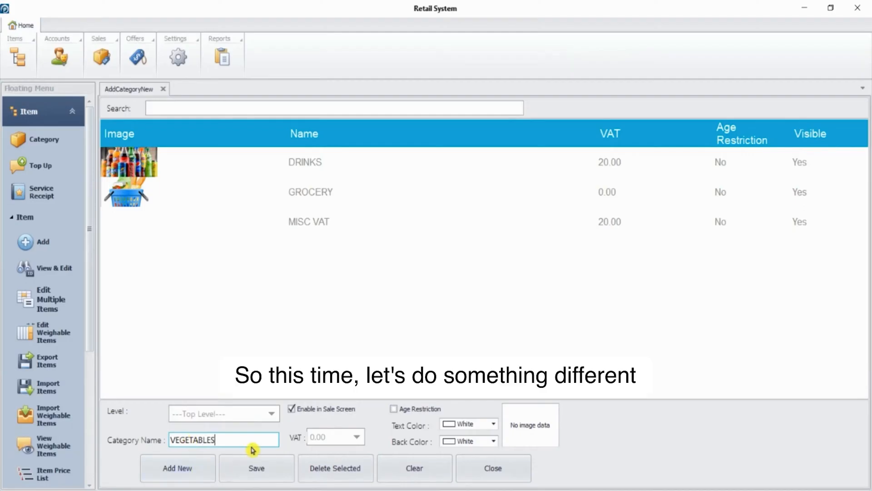
left_click(337, 437)
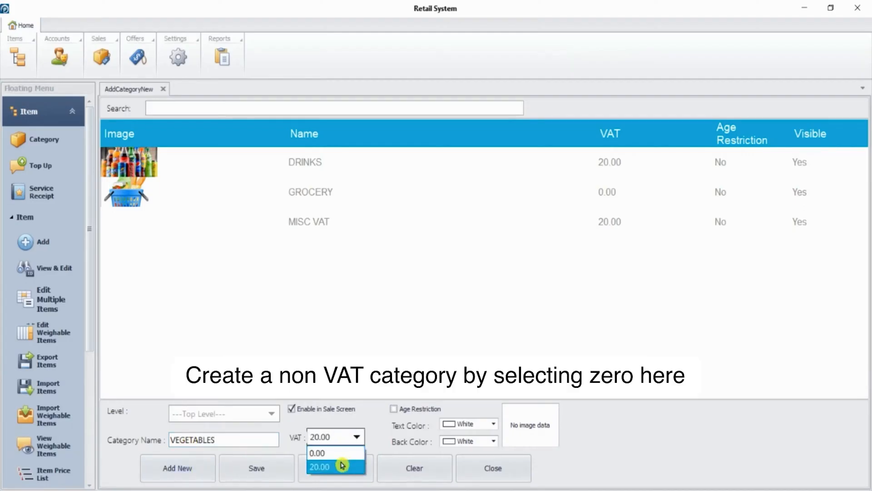
left_click(330, 453)
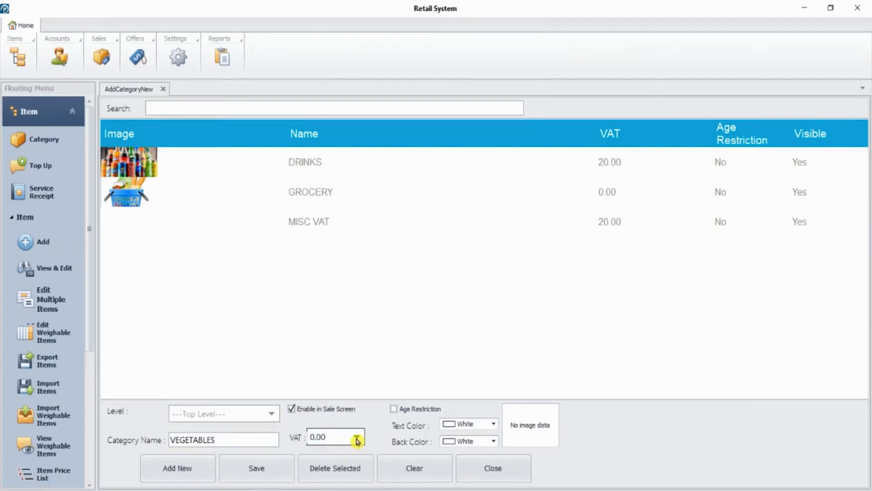
Set the VEGETABLES category's text color to Black and its back color to Red.
left_click(453, 426)
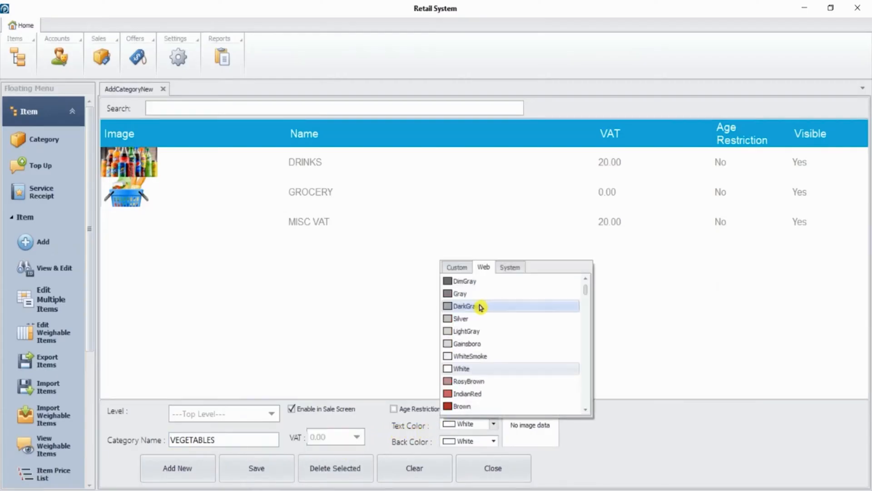
scroll(483, 306, "up", 2)
left_click(477, 296)
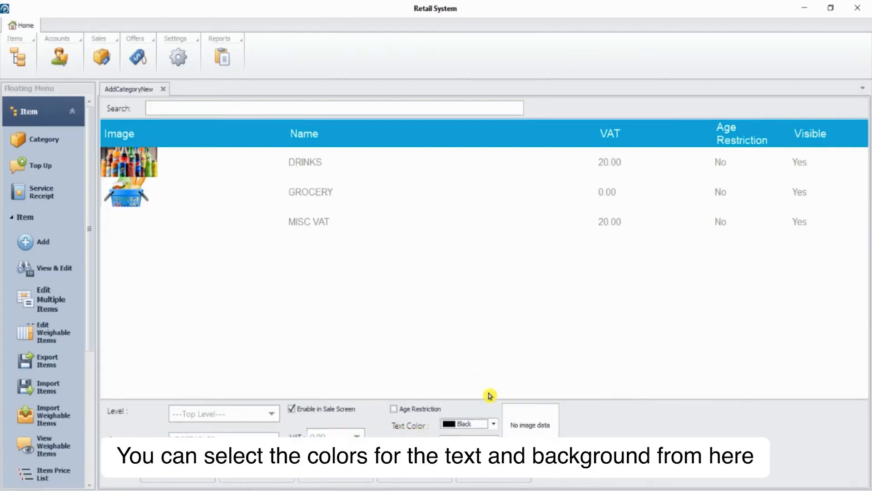
left_click(469, 437)
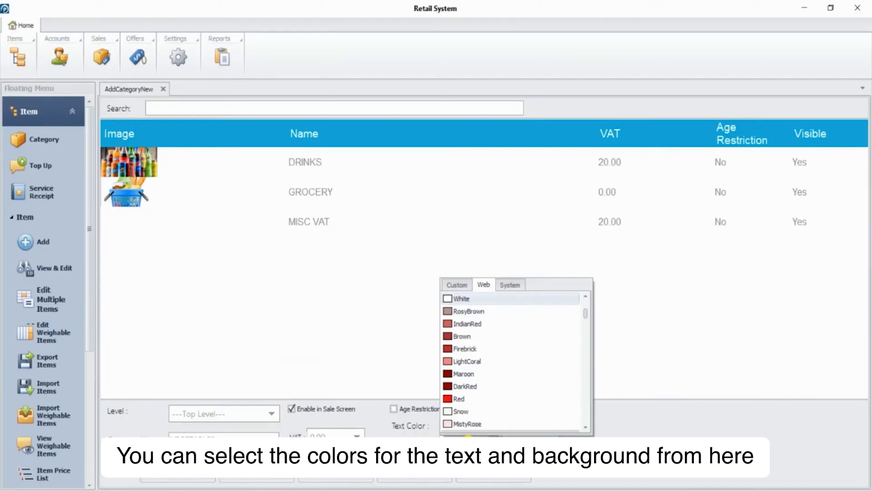
left_click(467, 399)
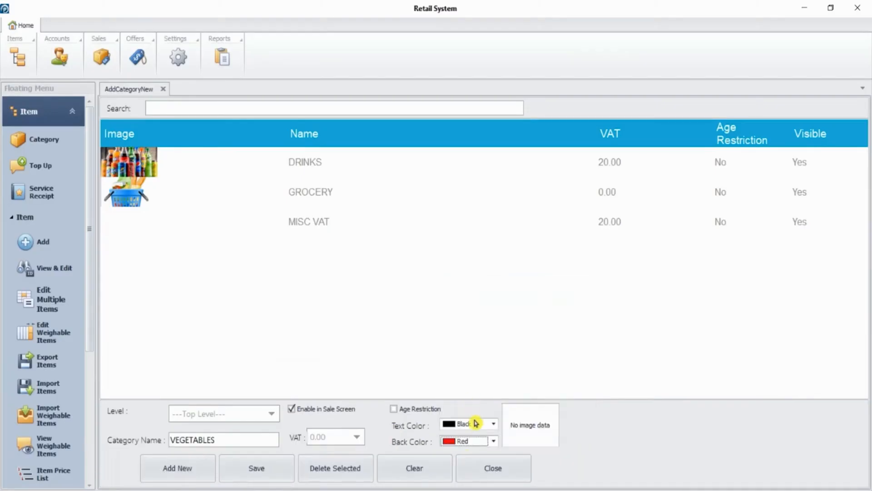
Assign the VEGETABLES.jpg picture to the VEGETABLES category and save the category.
left_click(526, 428)
left_click(526, 428)
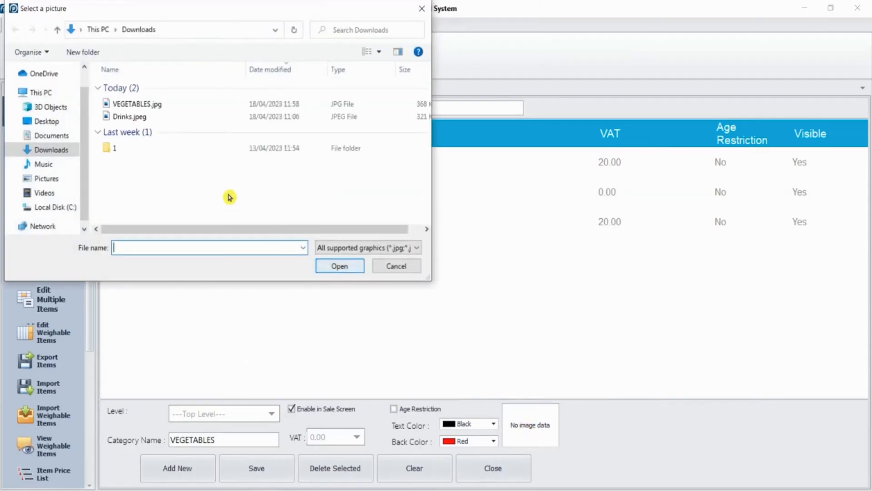
double_click(155, 104)
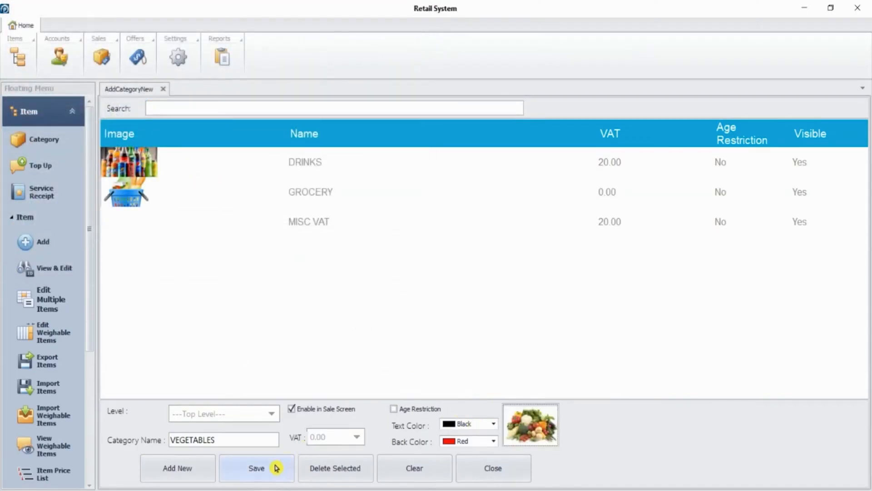
left_click(259, 471)
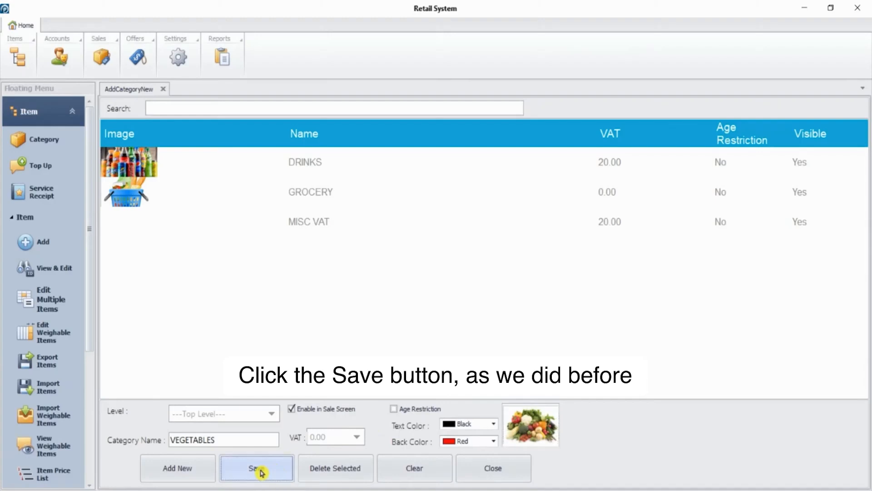
left_click(428, 298)
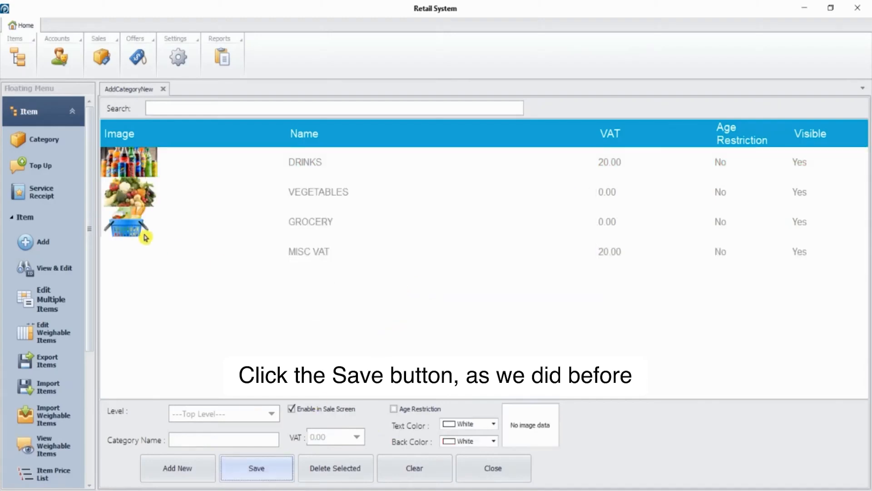
Check the Non VAT and VAT categories on the sale screen, and exit to the back office.
left_click(102, 58)
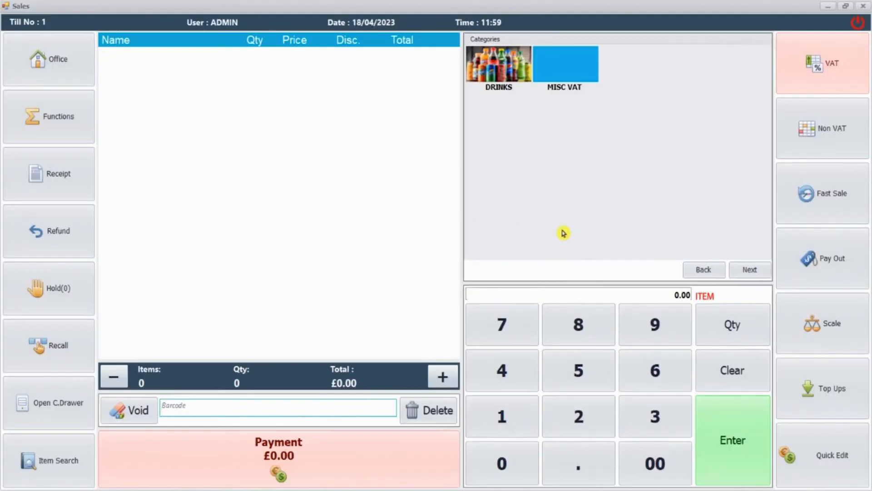
left_click(818, 135)
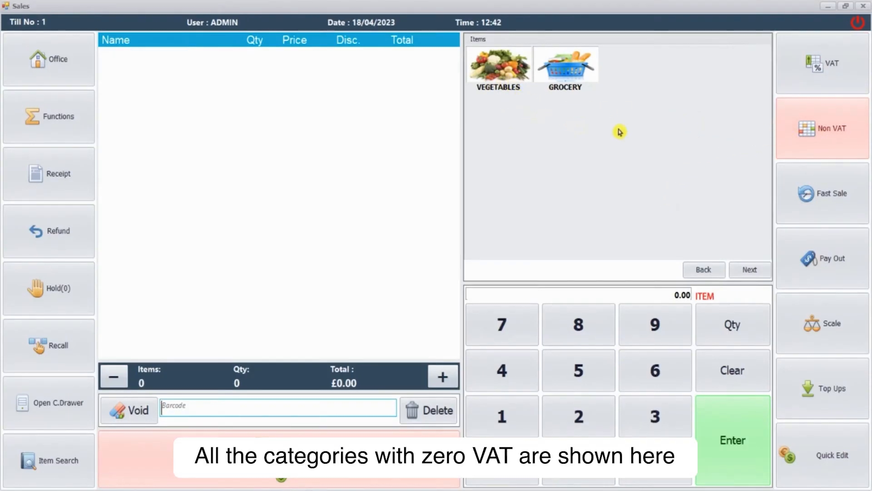
left_click(810, 83)
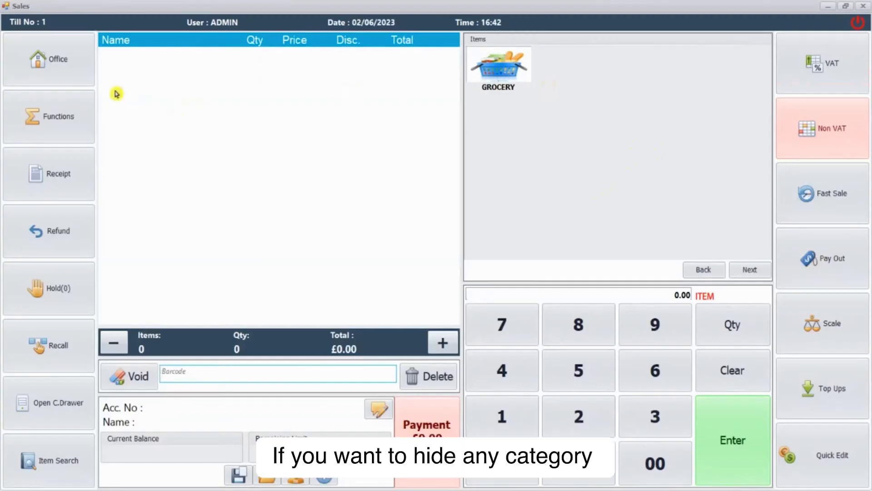
left_click(80, 72)
left_click(399, 285)
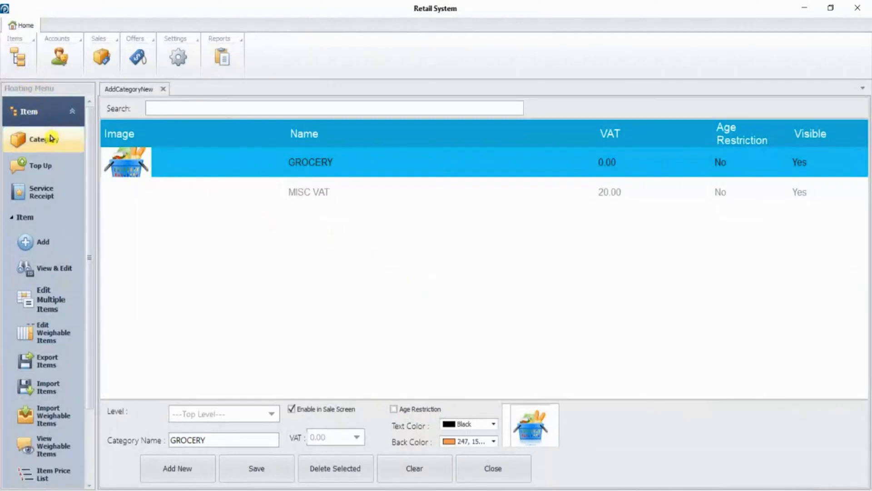
Disable the GROCERY category in the sale screen and save the change.
left_click(297, 168)
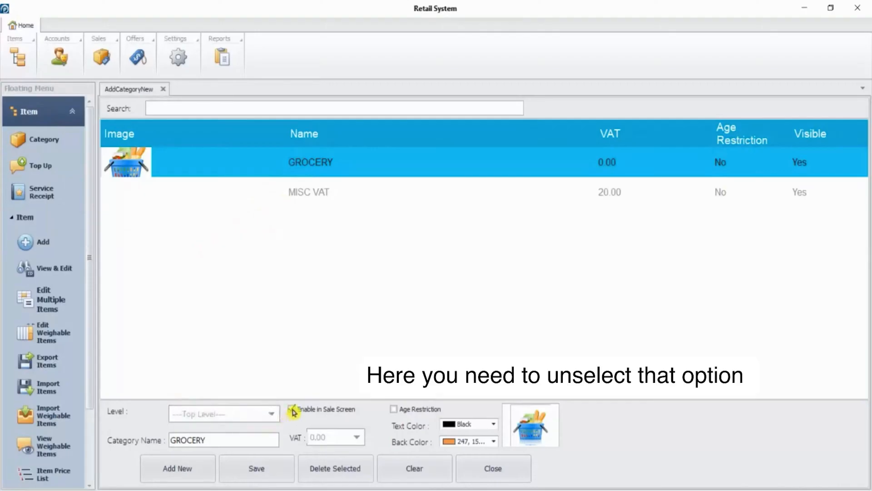
left_click(293, 411)
left_click(262, 469)
left_click(432, 287)
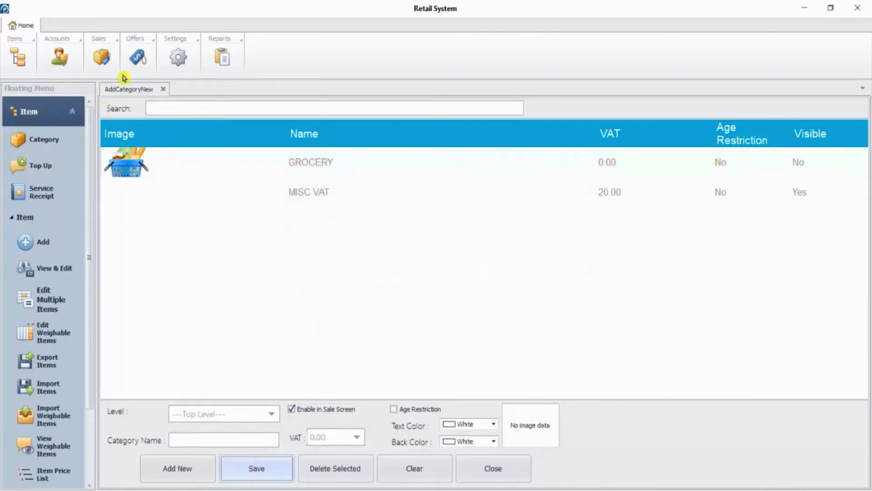
Check the Non VAT categories on the sale screen for GROCERY and return to the back office.
left_click(108, 63)
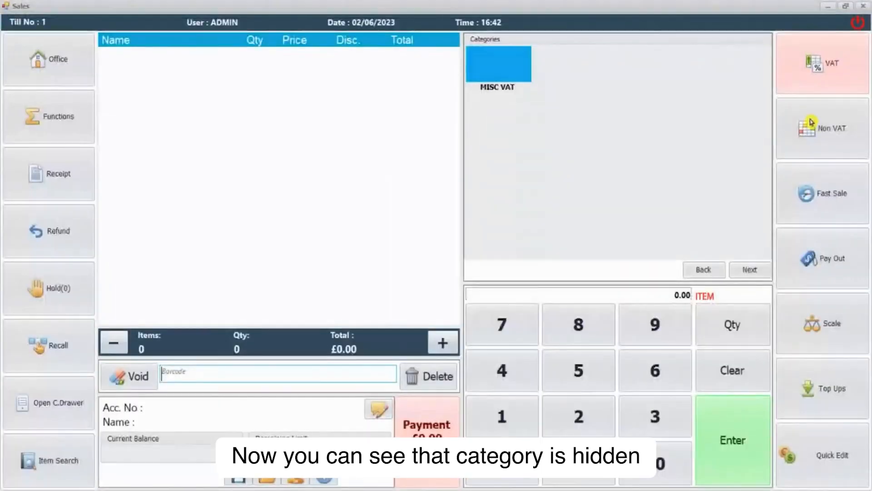
left_click(811, 123)
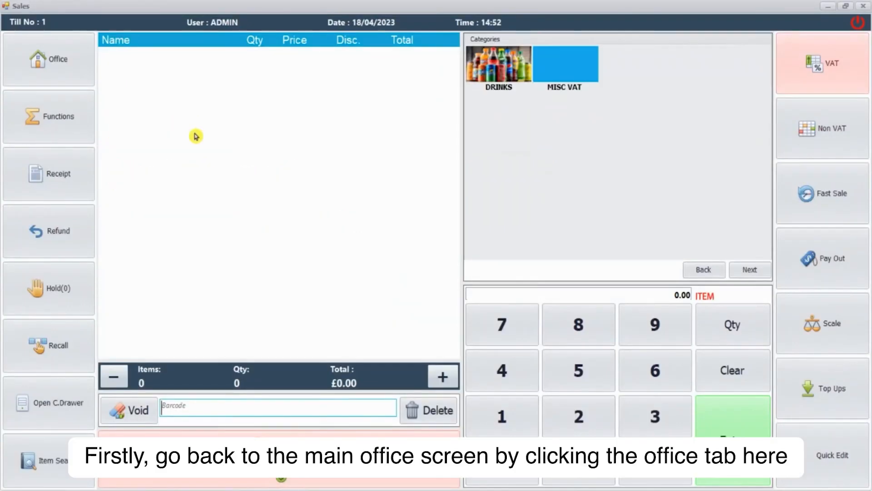
left_click(66, 73)
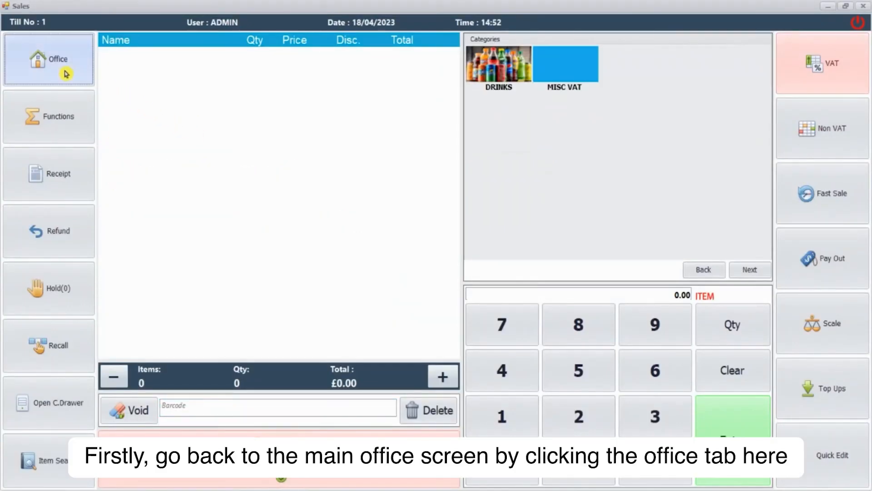
left_click(394, 278)
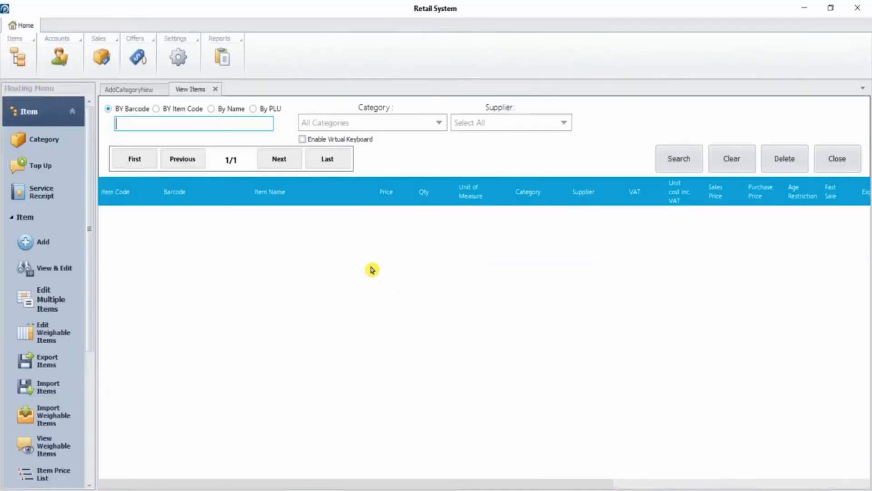
Rename the DRINKS category as SOFT DRINKS in the category list and save it.
left_click(54, 146)
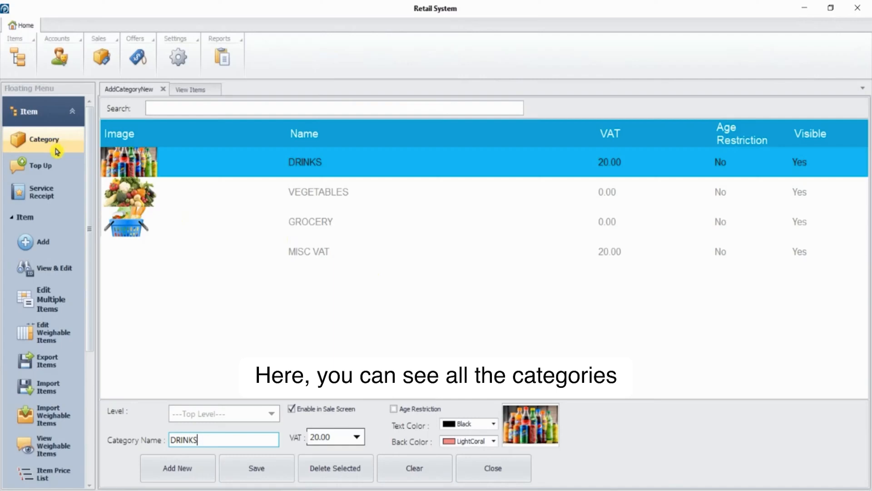
left_click(145, 199)
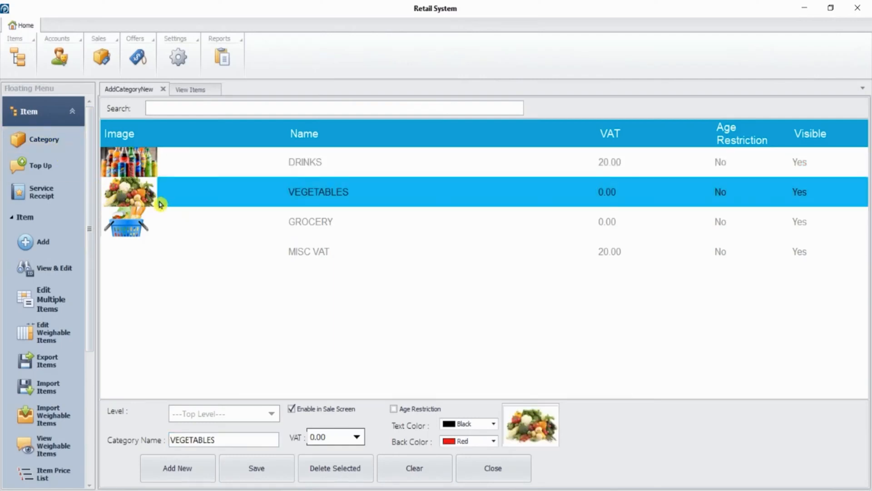
left_click(166, 167)
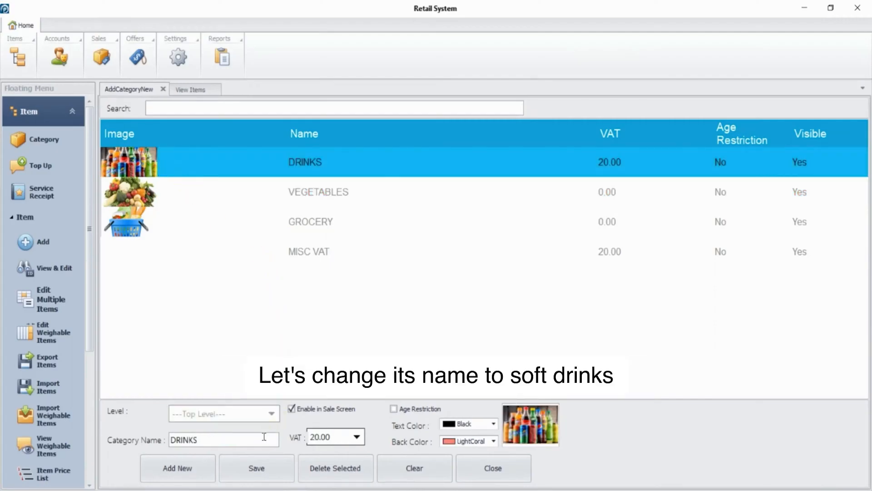
left_click(172, 440)
type("SO")
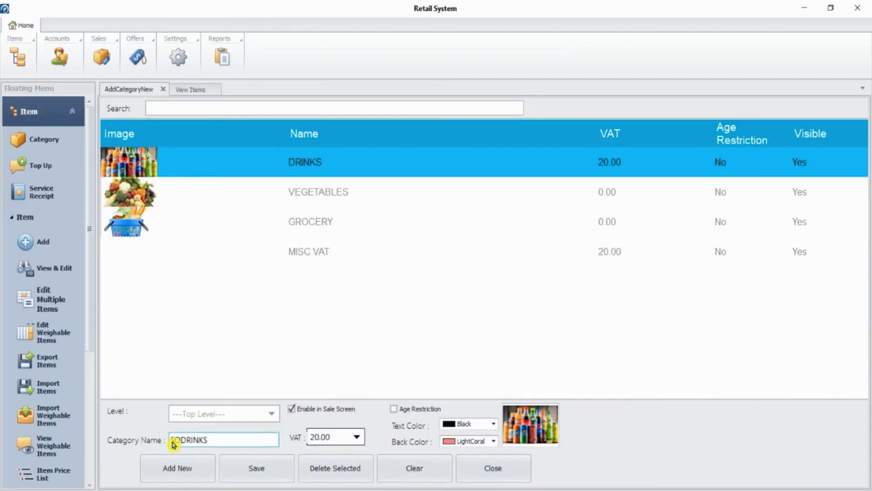
left_click(249, 468)
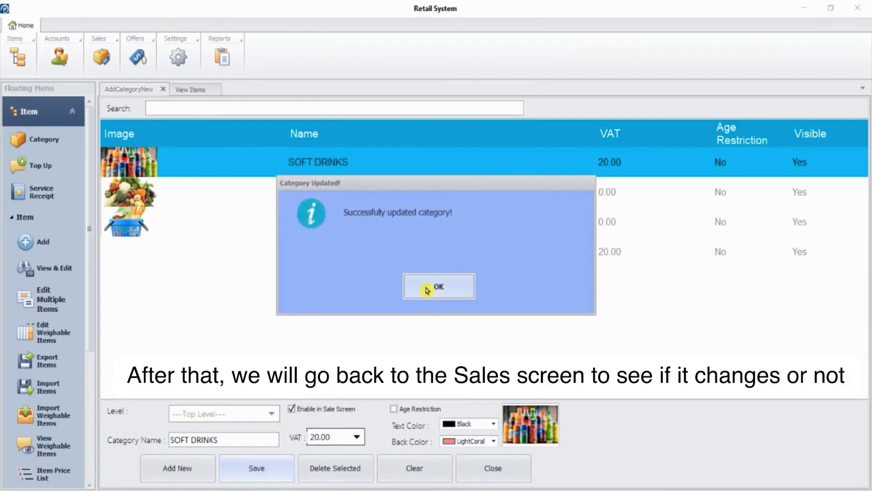
left_click(427, 289)
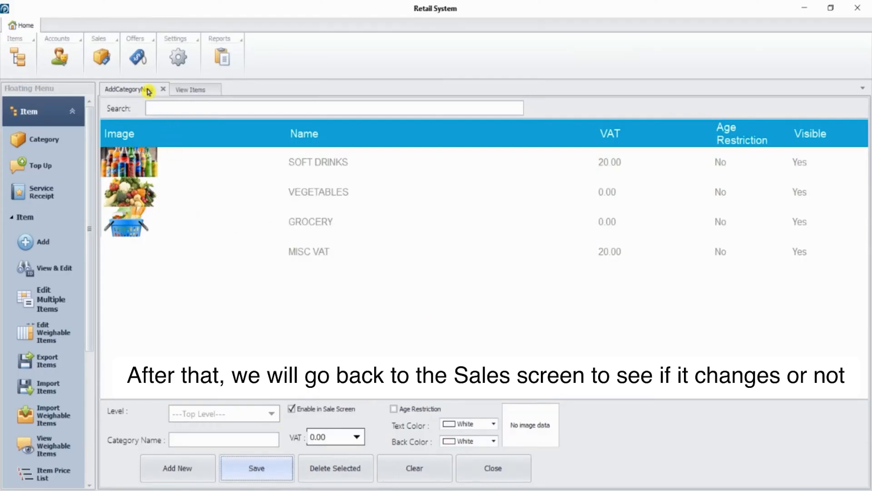
Check the name of the drinks category on the sale screen and exit to the back office.
left_click(102, 57)
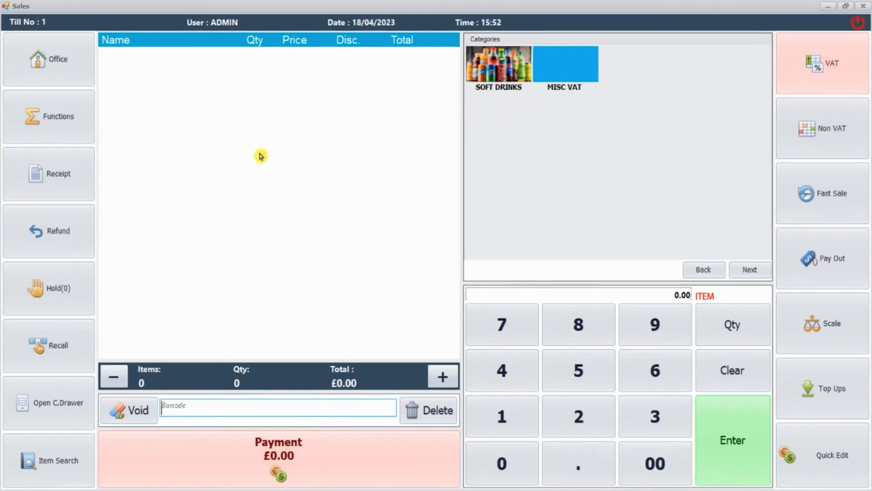
left_click(71, 70)
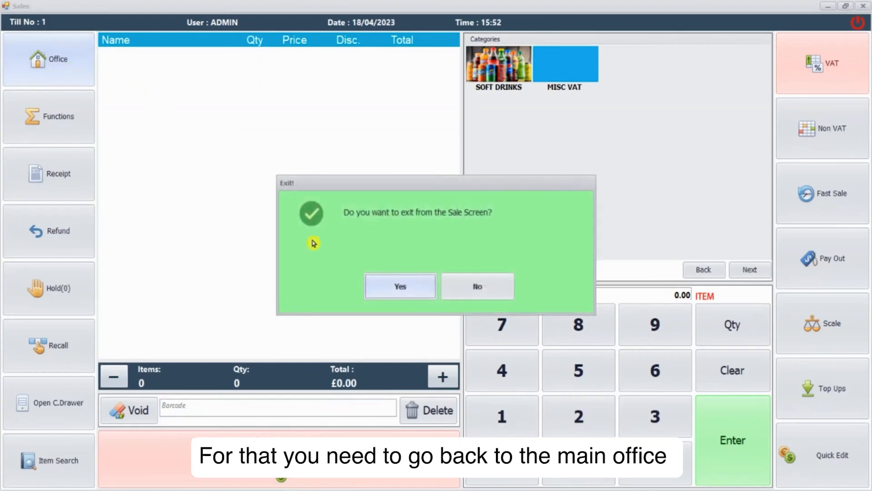
left_click(396, 287)
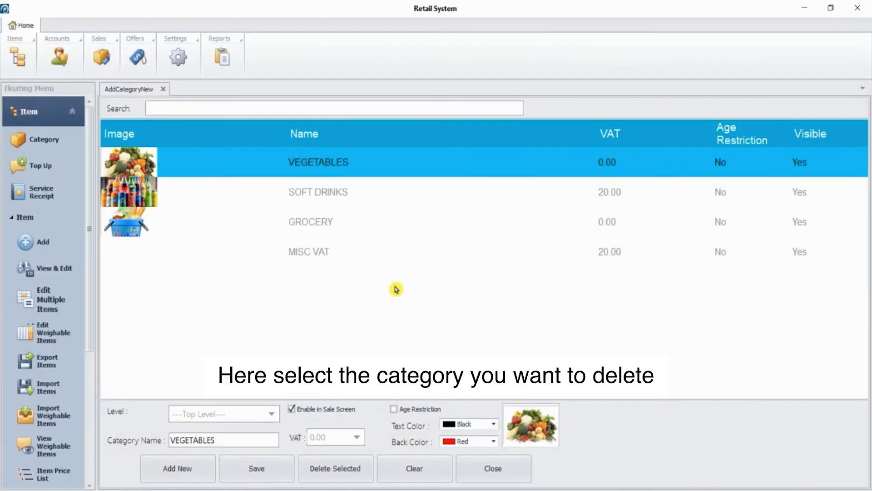
Delete the SOFT DRINKS category and open the sale screen to check the categories.
left_click(306, 192)
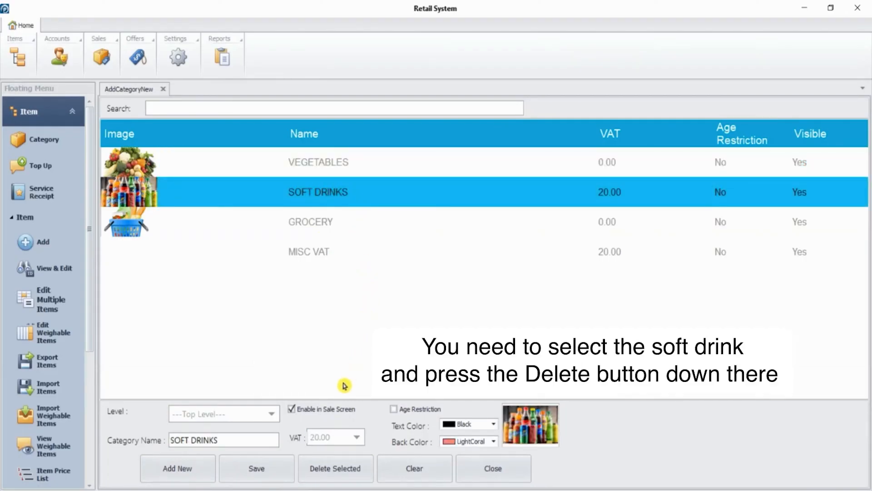
left_click(335, 472)
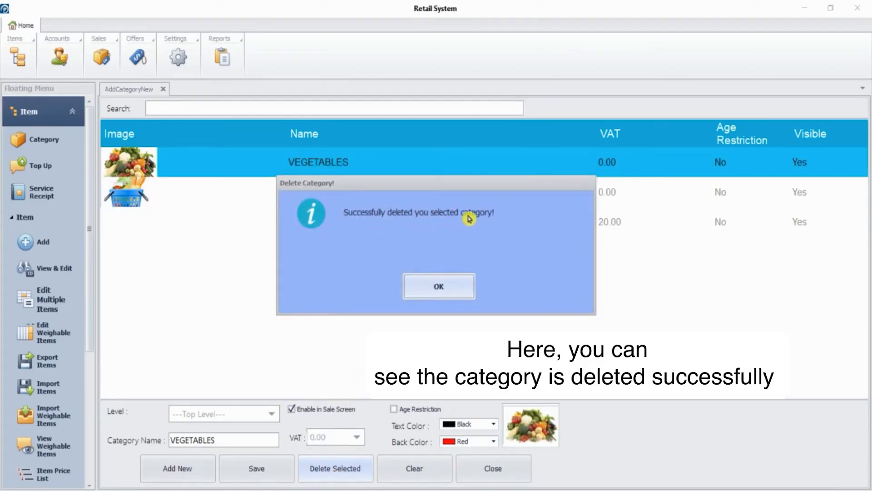
left_click(430, 287)
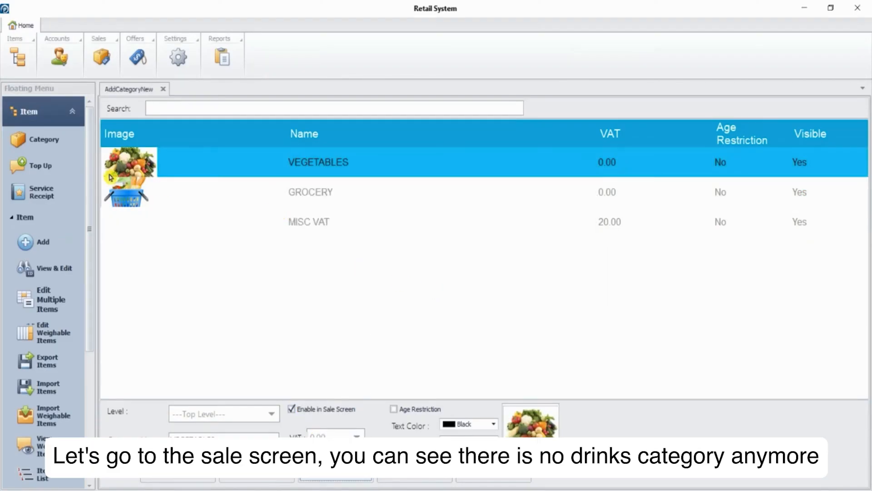
left_click(101, 56)
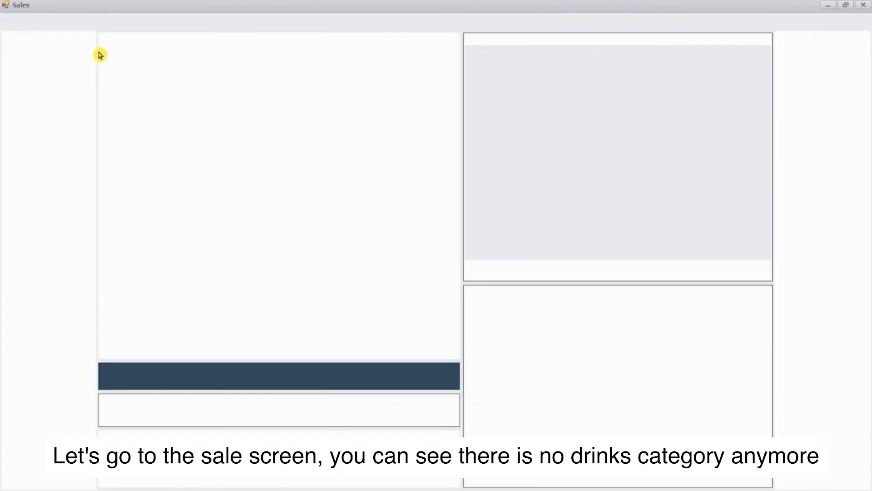